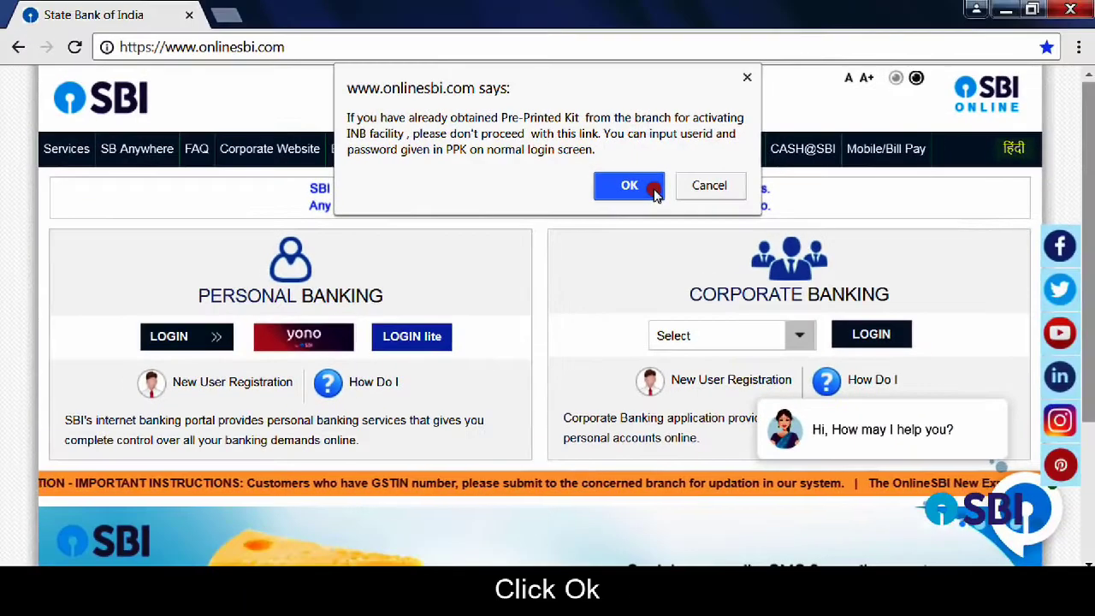
# - Accept the Pre-Printed Kit notice and continue to the New User registration form
pyautogui.click(671, 202)
# - Enter the account number, CIF number and branch code 13306
pyautogui.scroll(-1, 449, 232)
pyautogui.write('XXXXXXXXX')
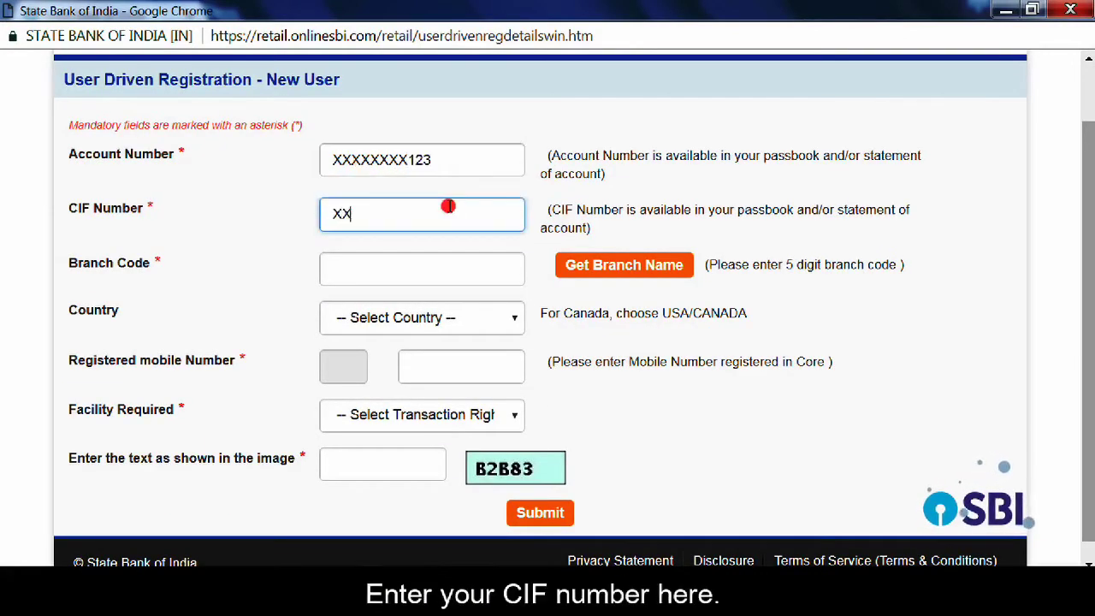
pyautogui.write('XXXXXXXX456')
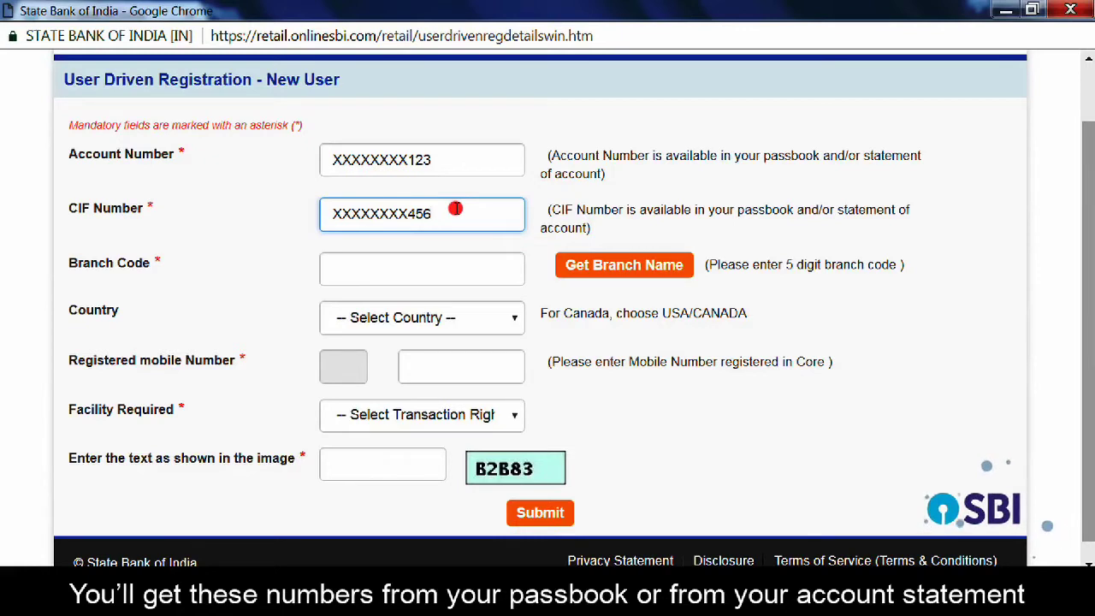
pyautogui.click(437, 266)
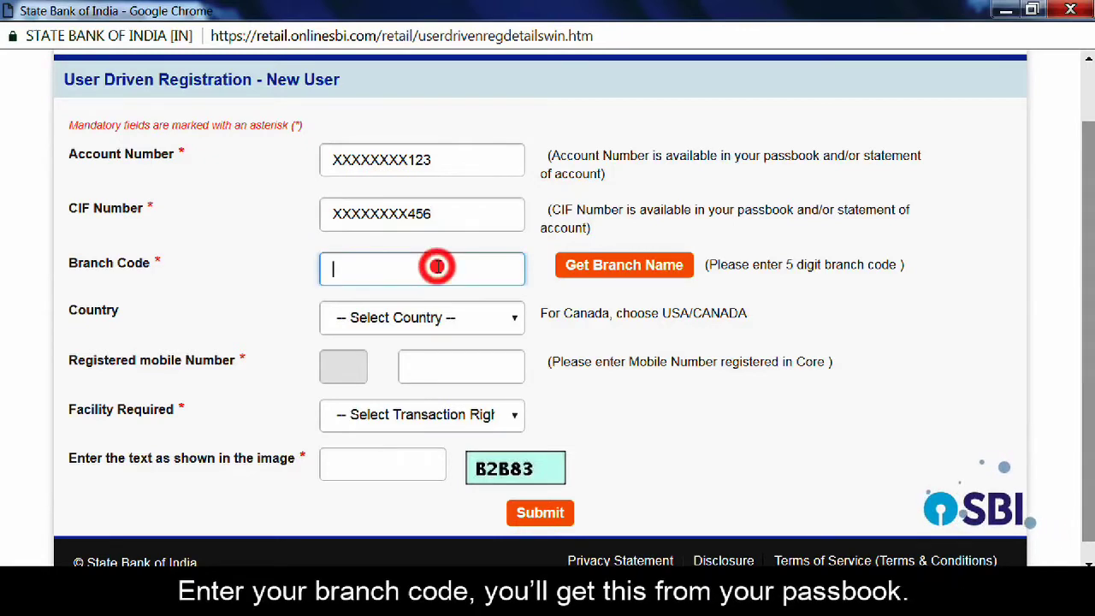
pyautogui.write('1')
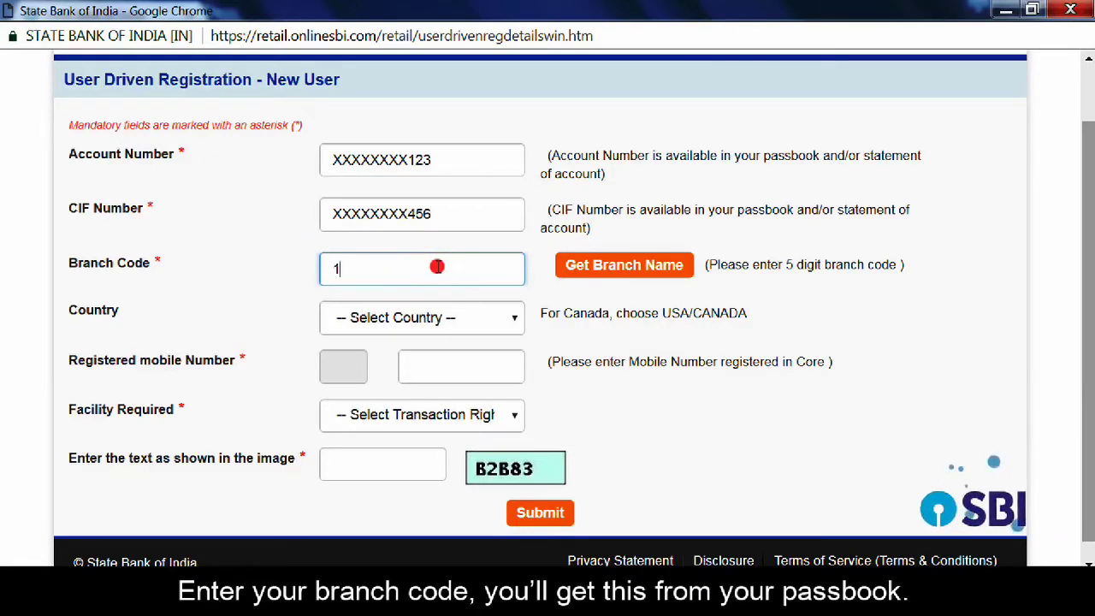
pyautogui.write('3306')
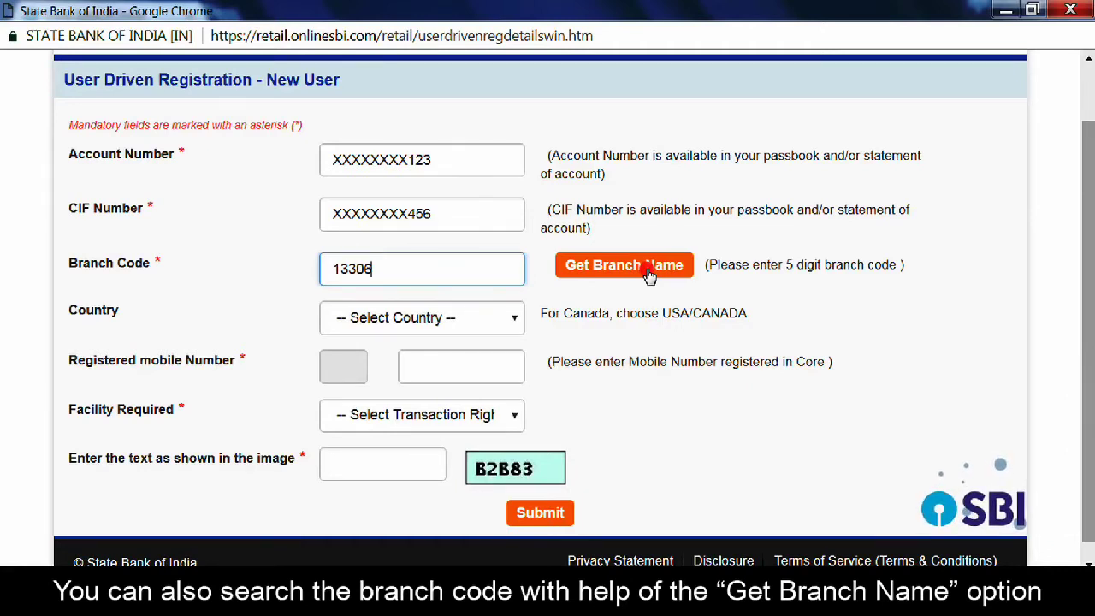
# - Select India as the country and enter the registered mobile number
pyautogui.click(511, 325)
pyautogui.press('i')
pyautogui.press('n')
pyautogui.press('Return')
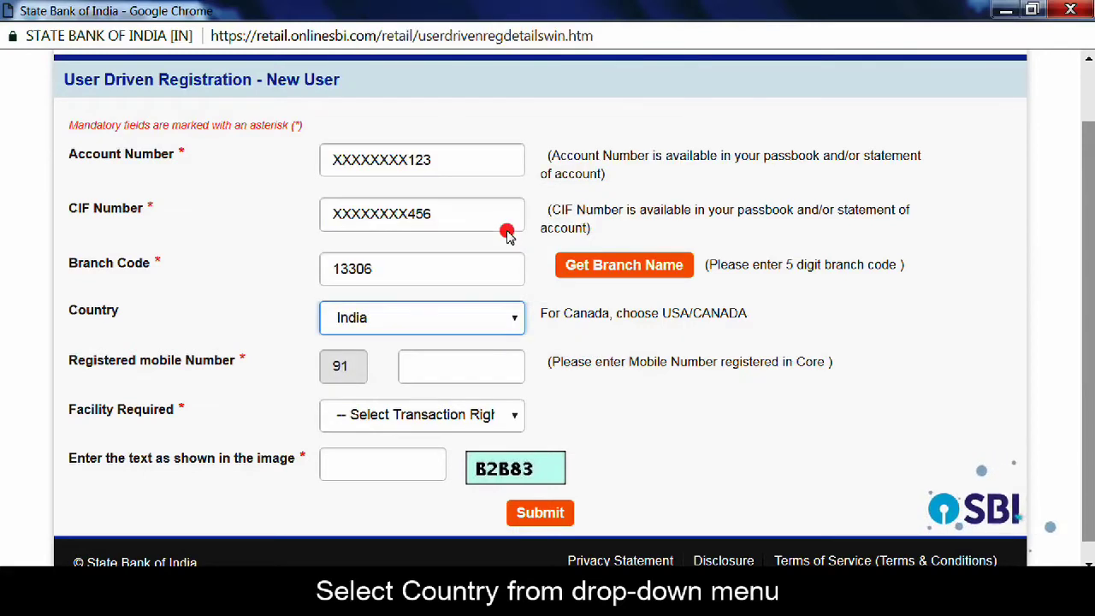
pyautogui.click(458, 367)
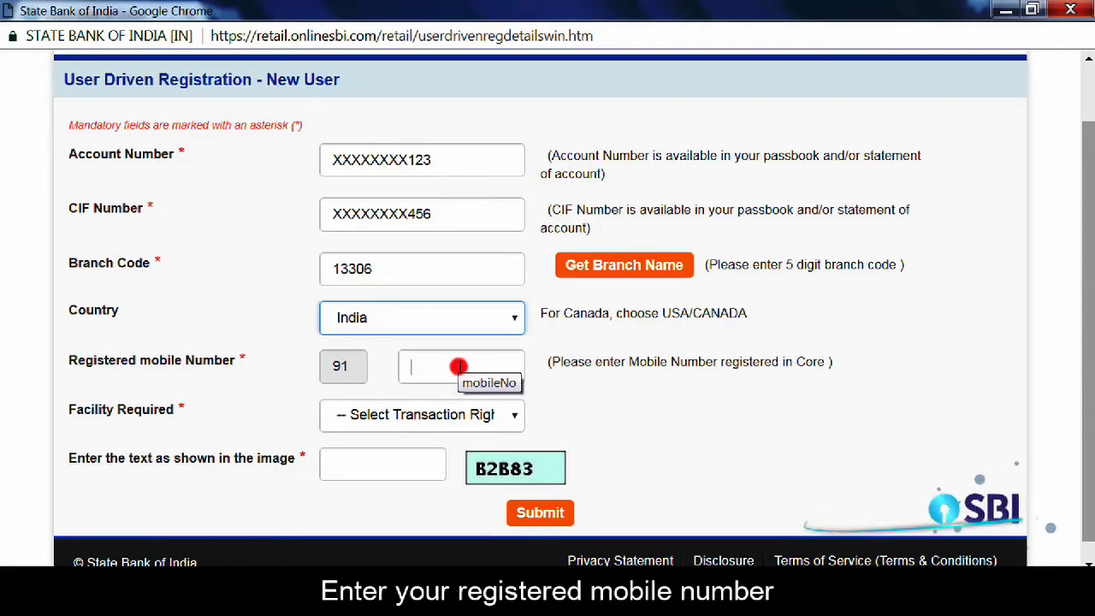
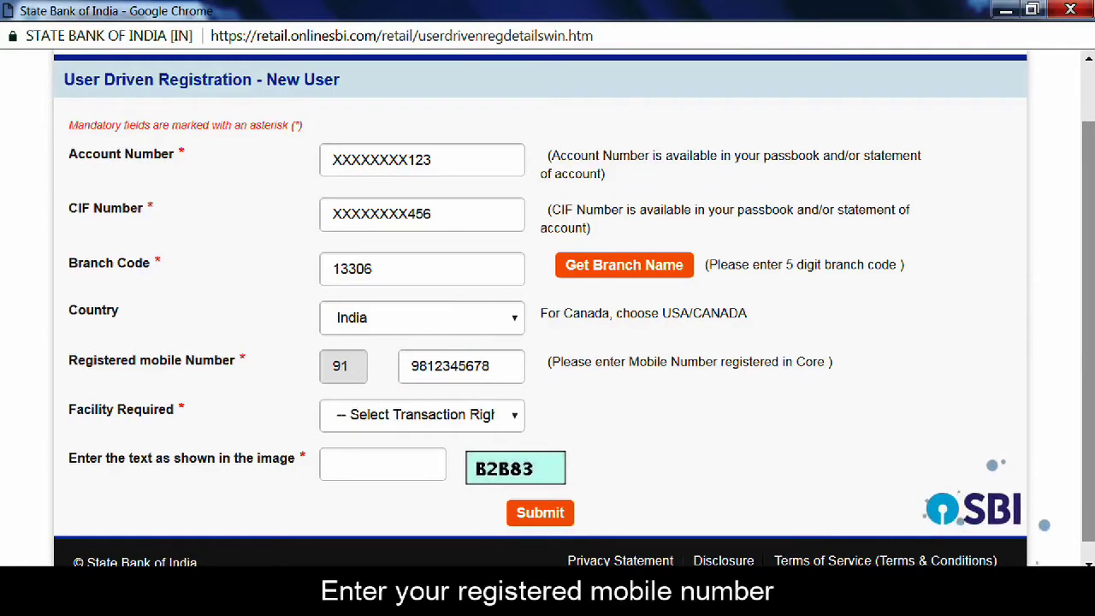
pyautogui.click(515, 416)
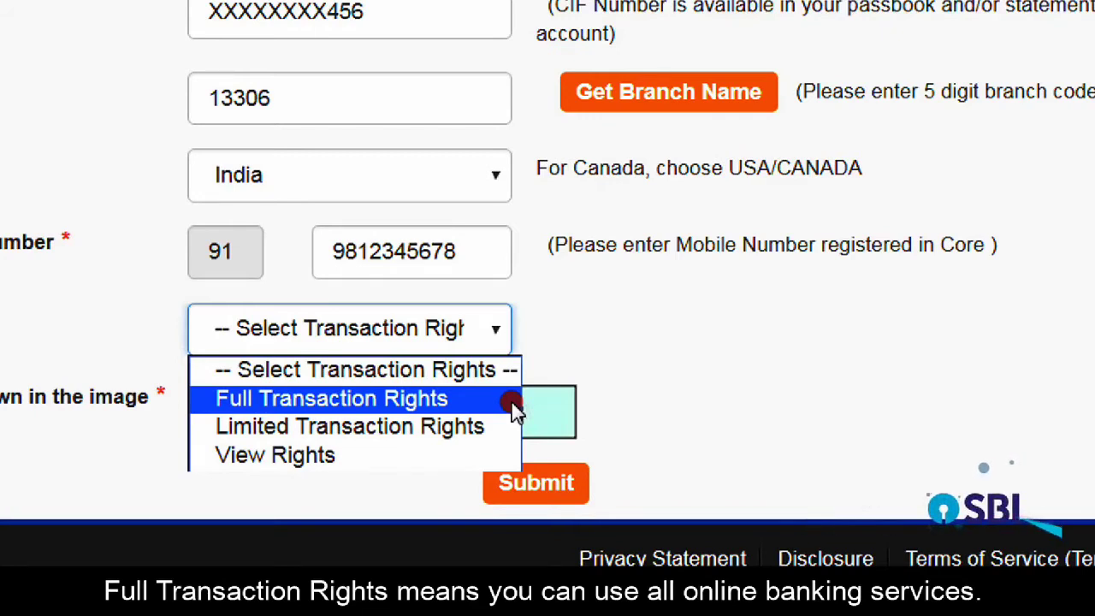
# - Choose View Rights as the facility, fill in the captcha text and submit the form
pyautogui.click(473, 452)
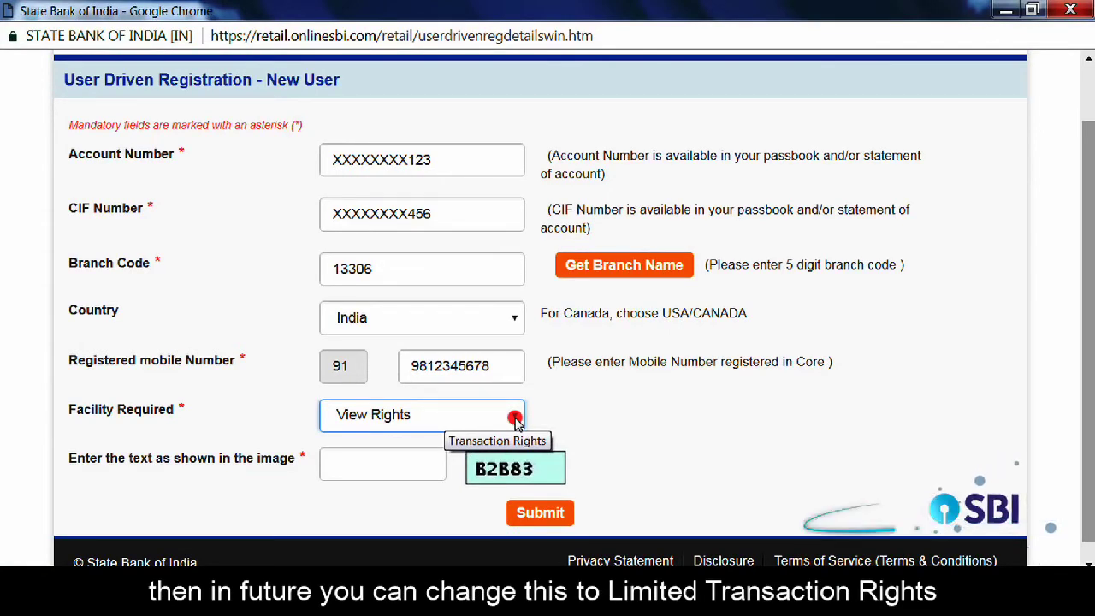
pyautogui.click(514, 416)
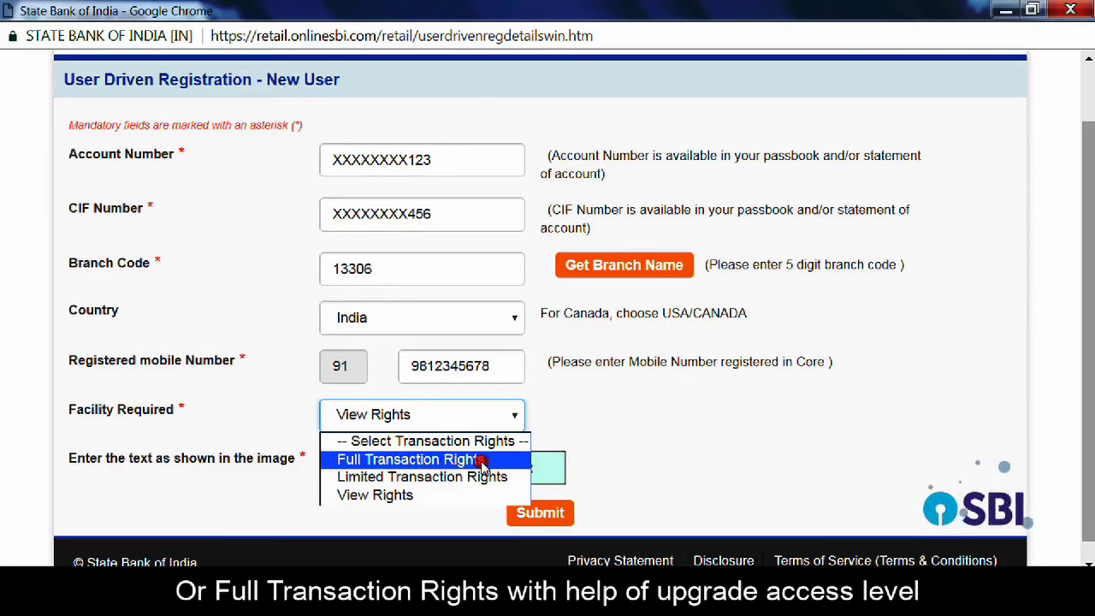
pyautogui.press('Escape')
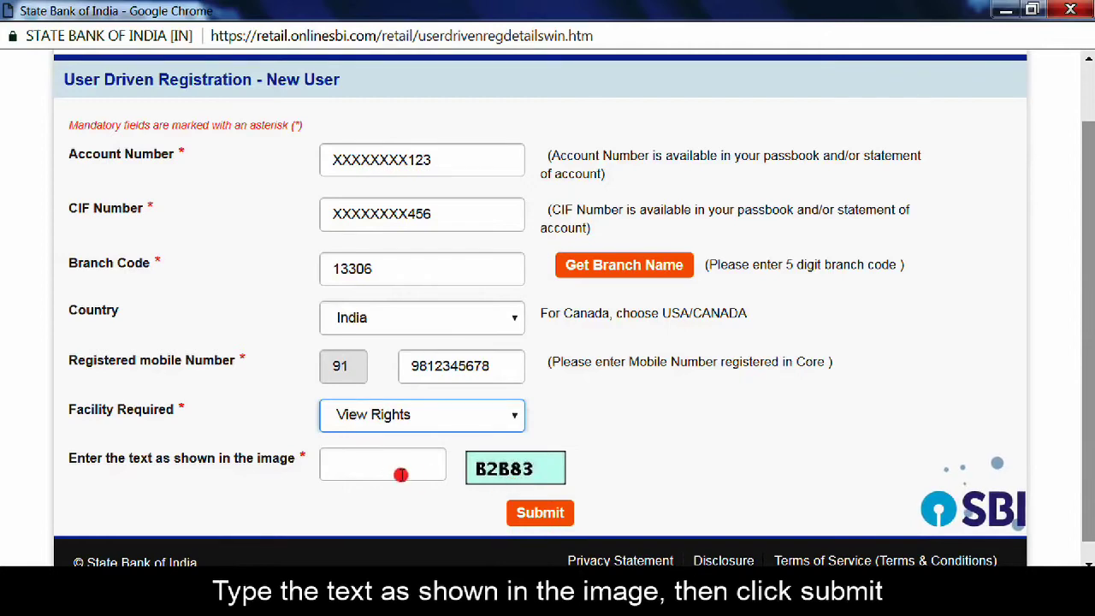
pyautogui.click(393, 468)
pyautogui.write('B2B')
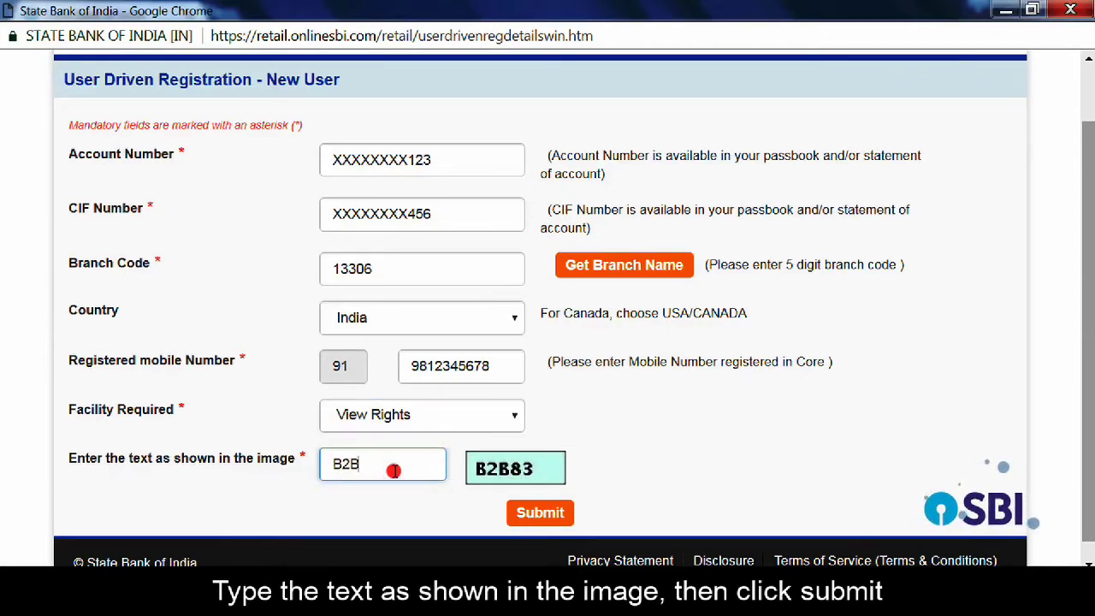
pyautogui.write('83')
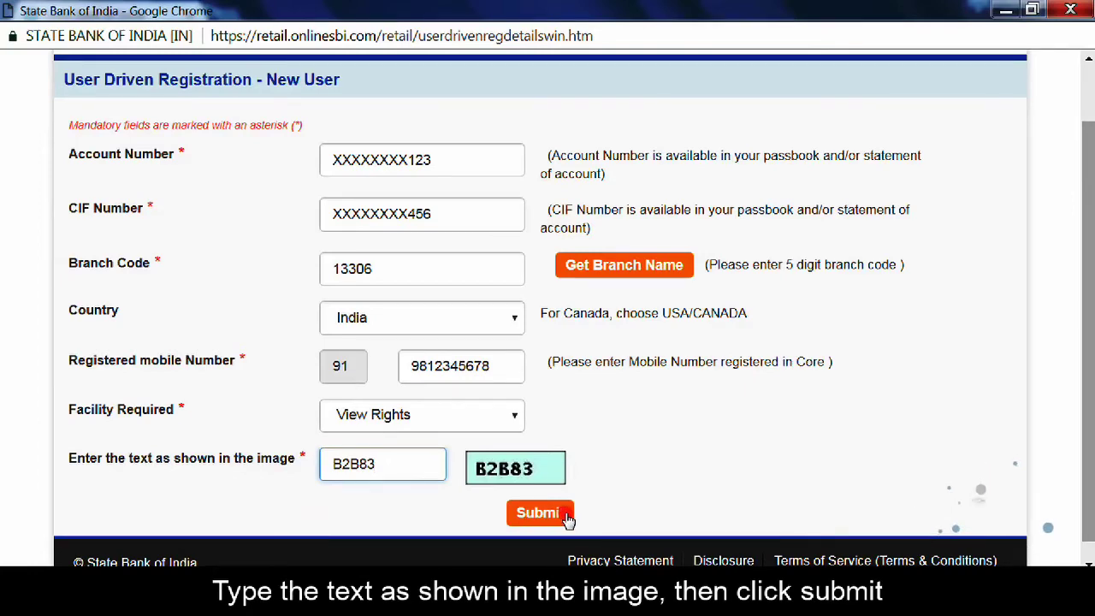
pyautogui.click(539, 512)
pyautogui.click(514, 269)
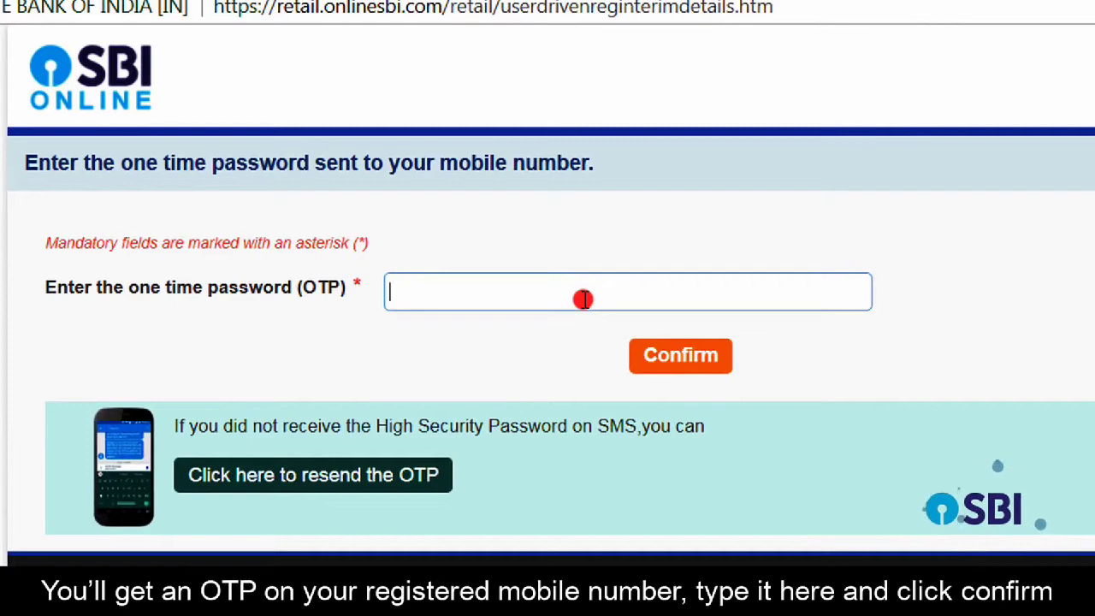
# - Enter the one-time password and confirm it
pyautogui.write('••••••')
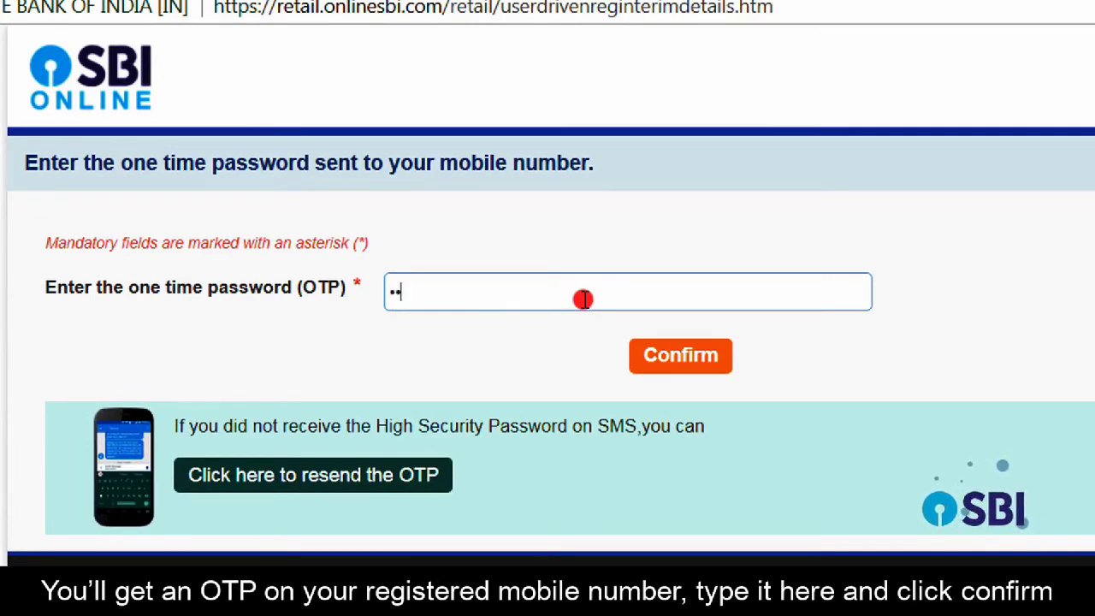
pyautogui.write('••')
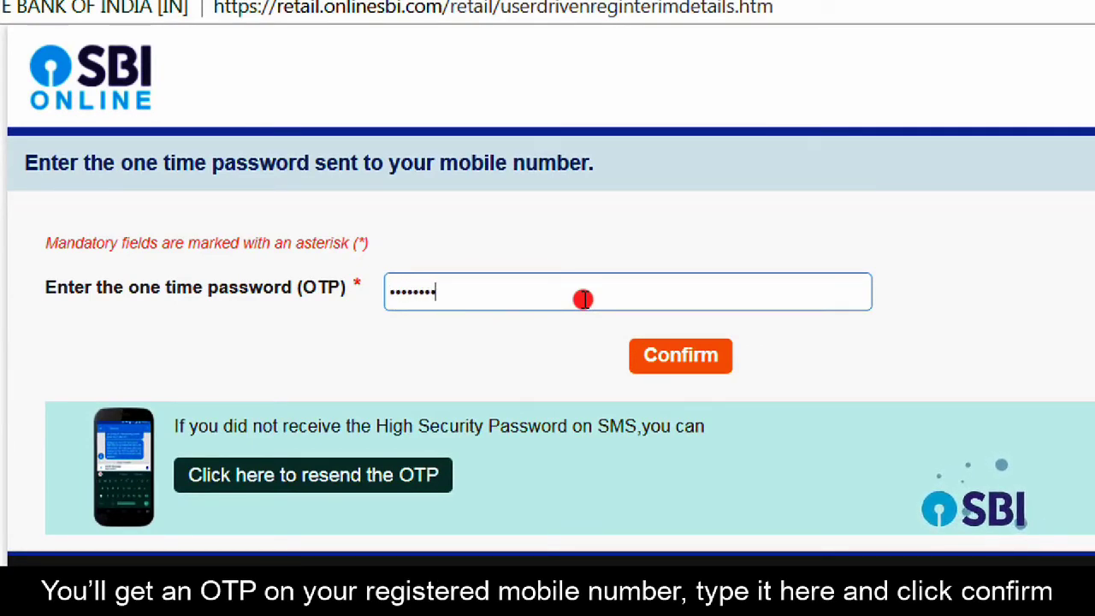
pyautogui.click(693, 359)
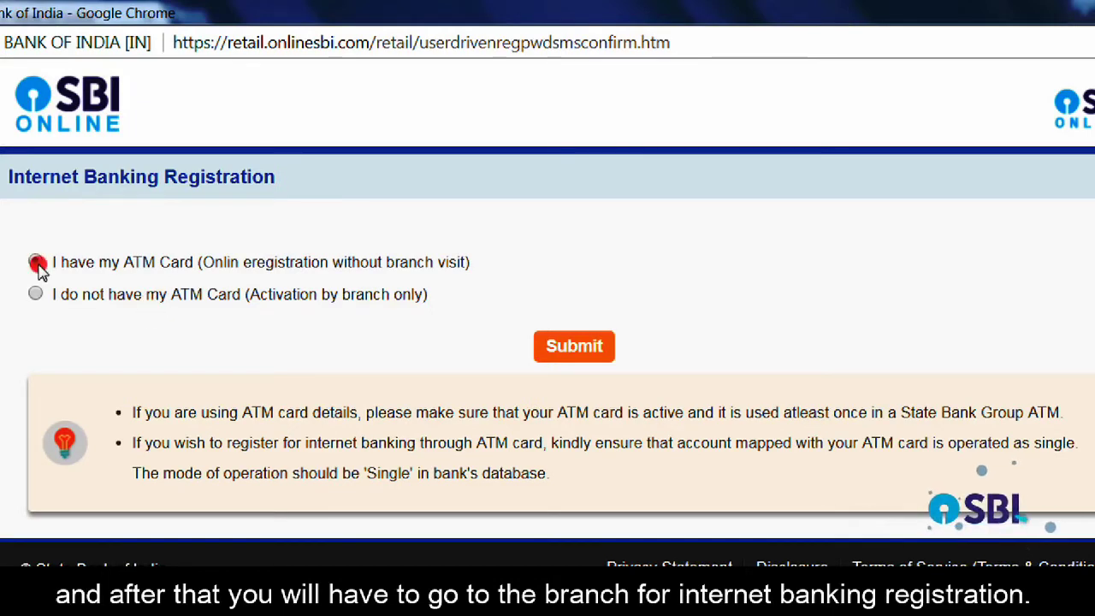
# - Submit the ATM-card route and enter the debit card number with expiry 09/2034
pyautogui.click(588, 356)
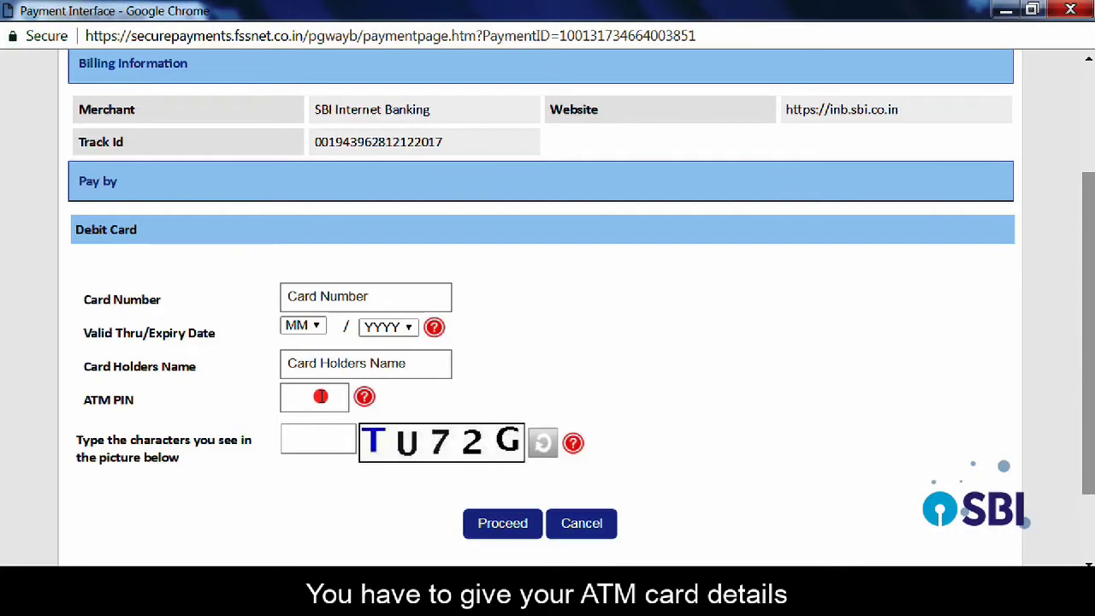
pyautogui.moveTo(345, 295)
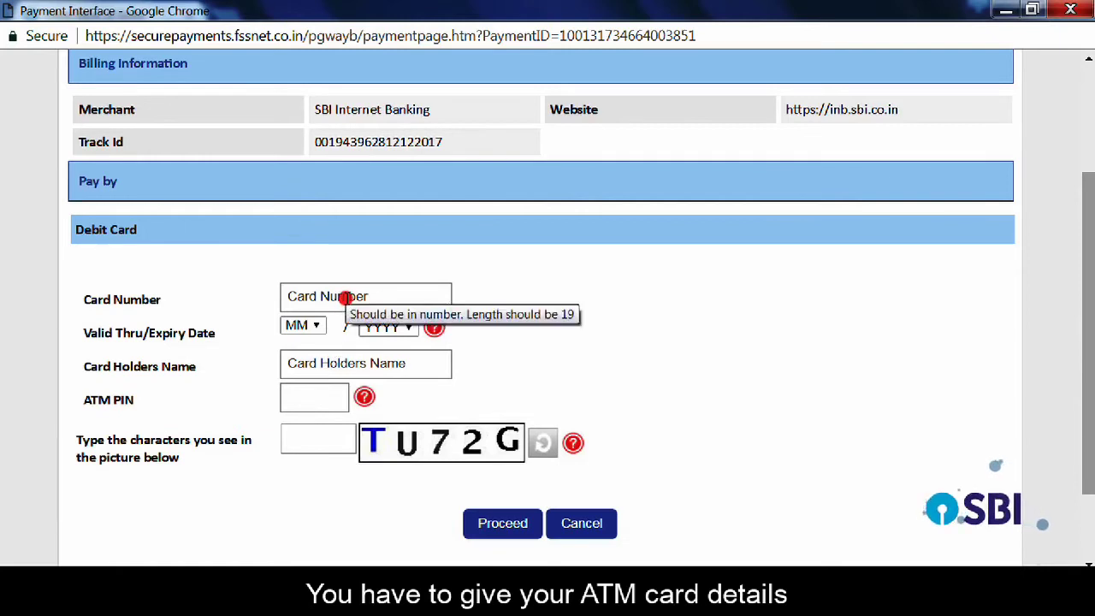
pyautogui.click(345, 297)
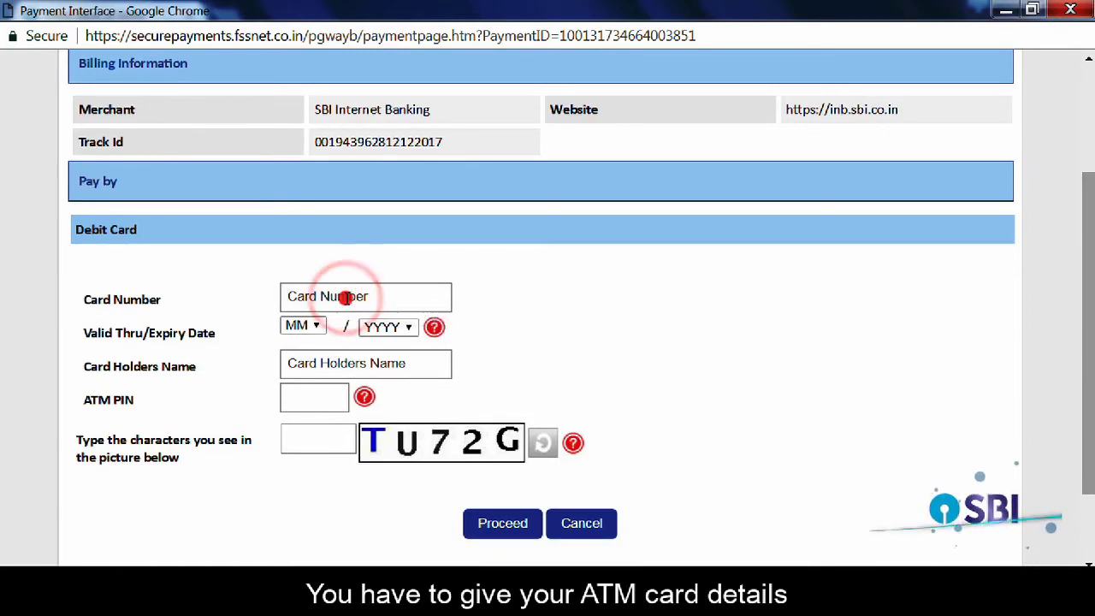
pyautogui.write('x1112222333')
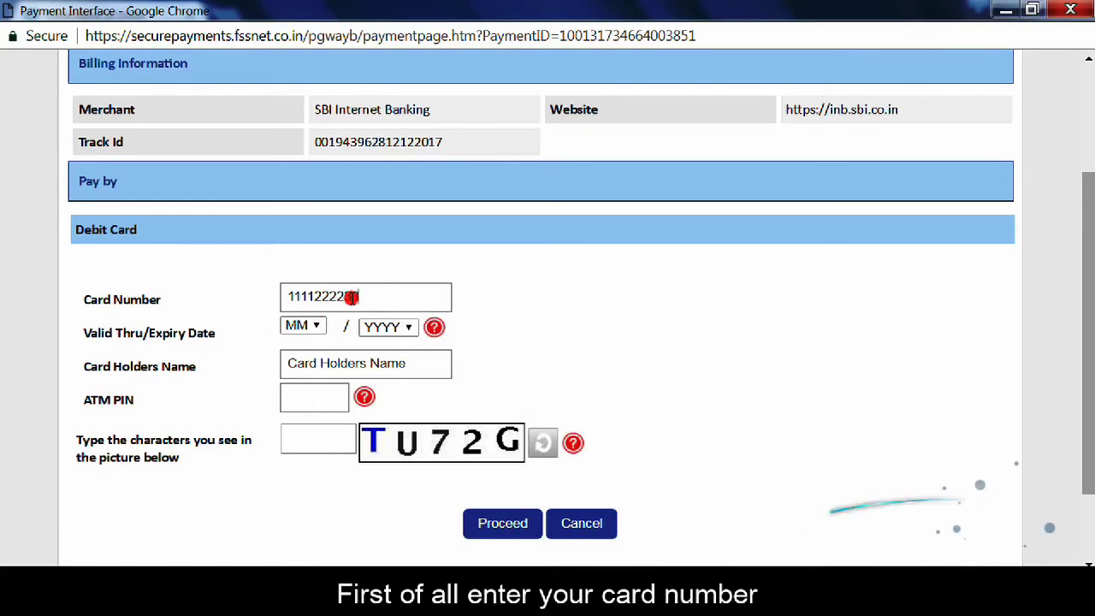
pyautogui.write('34444')
pyautogui.click(309, 325)
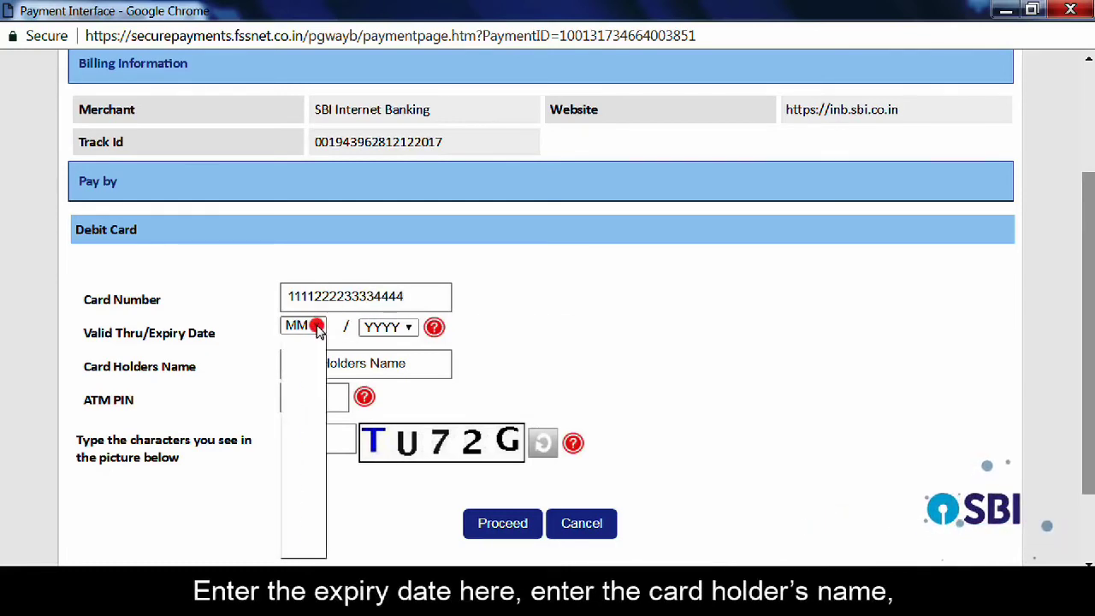
pyautogui.click(294, 497)
pyautogui.click(390, 327)
pyautogui.scroll(-3, 411, 306)
pyautogui.click(414, 308)
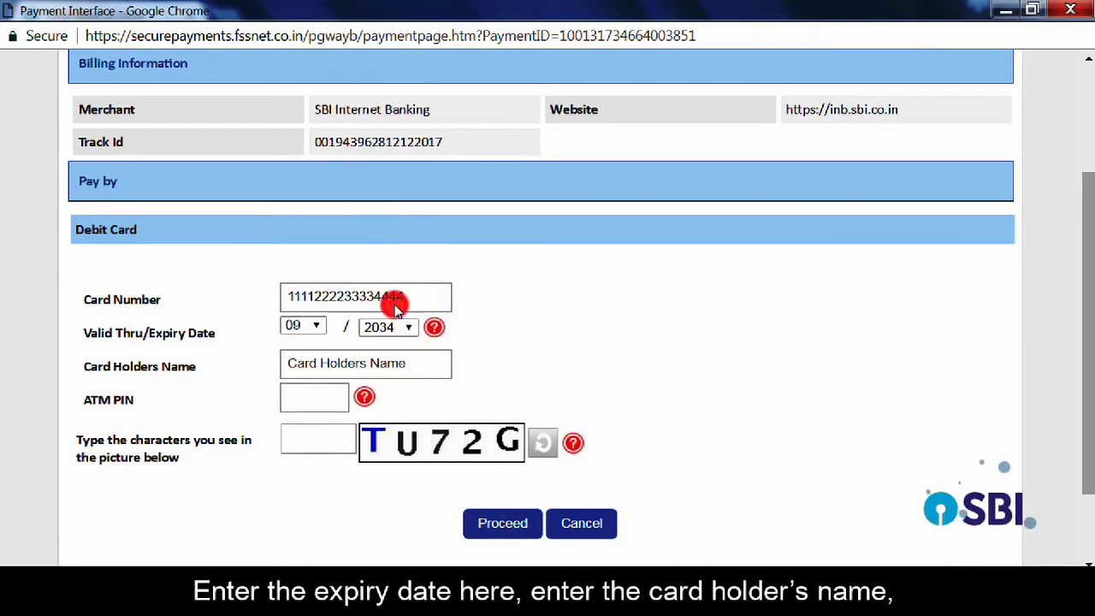
# - Enter the cardholder's name, ATM PIN and captcha, then submit the card details
pyautogui.click(333, 368)
pyautogui.write('XXXX')
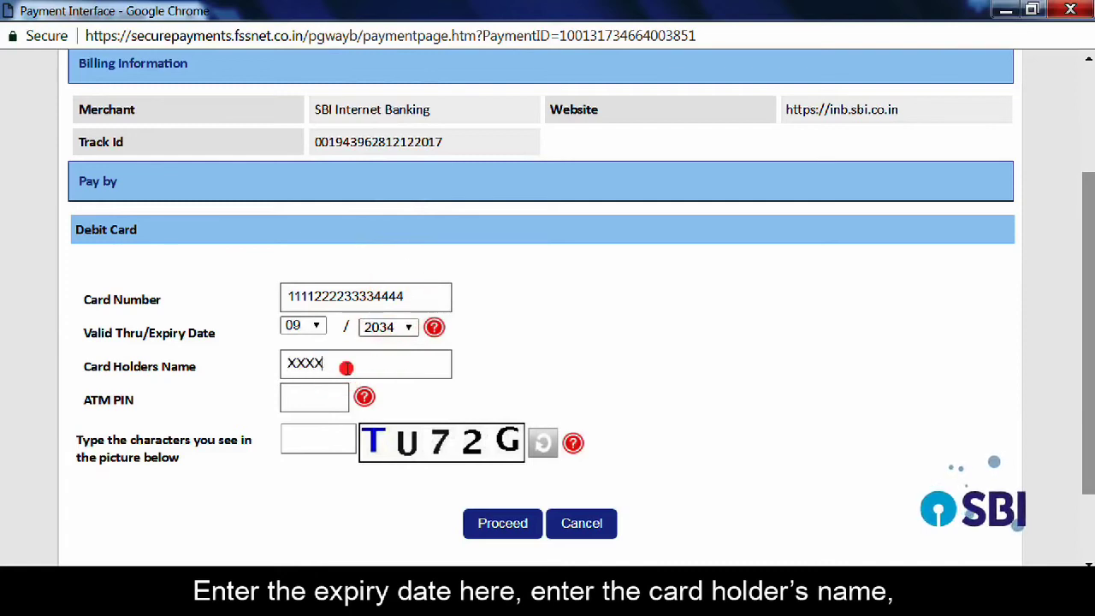
pyautogui.write('XXXXXX')
pyautogui.click(317, 398)
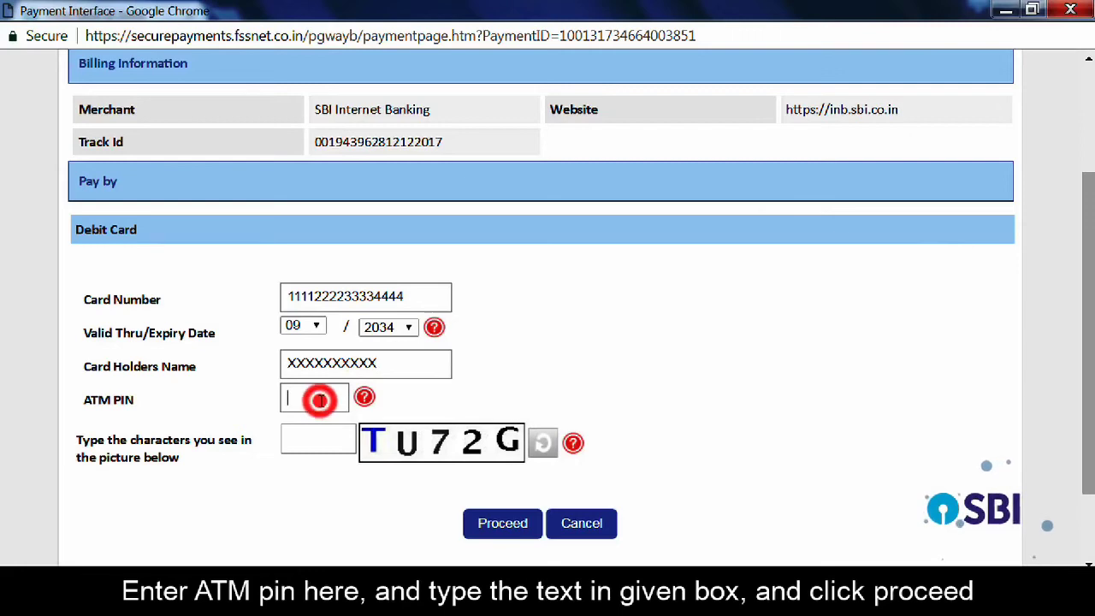
pyautogui.write('1234')
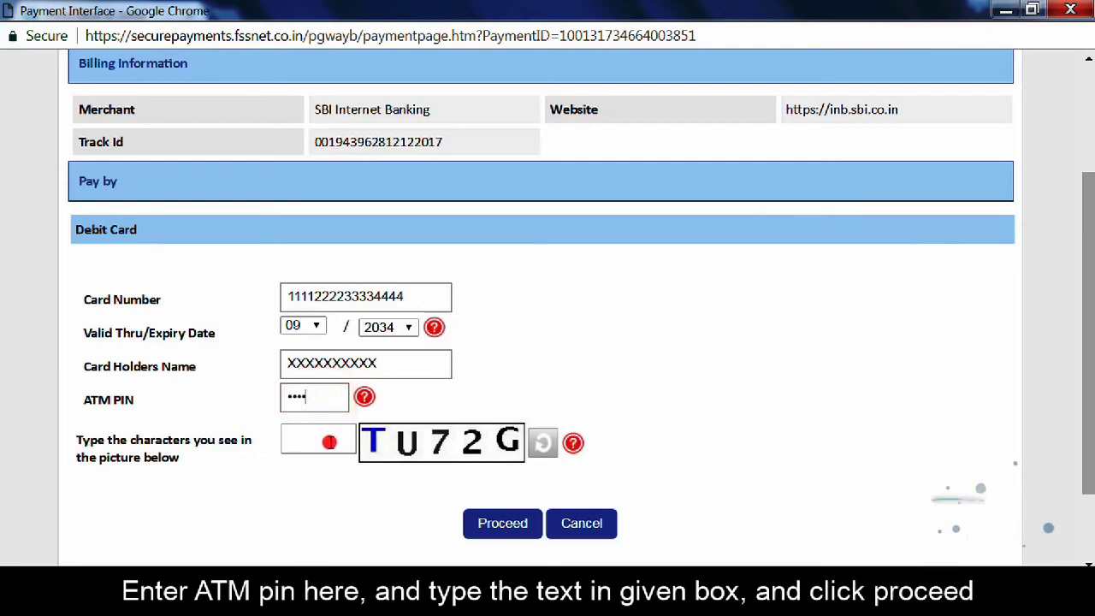
pyautogui.click(326, 431)
pyautogui.write('TU72G')
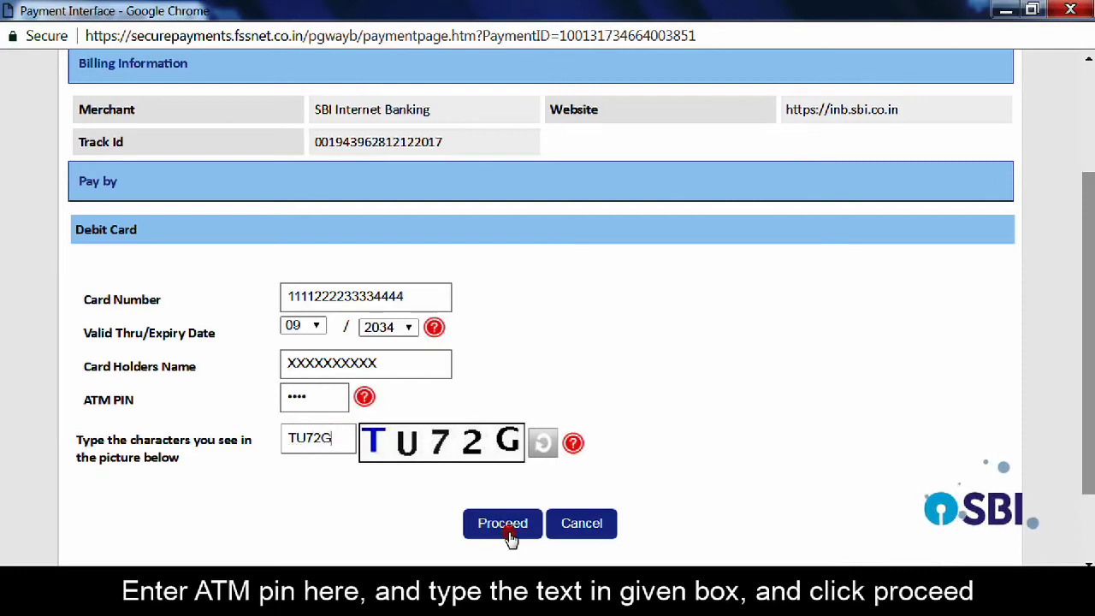
pyautogui.click(507, 533)
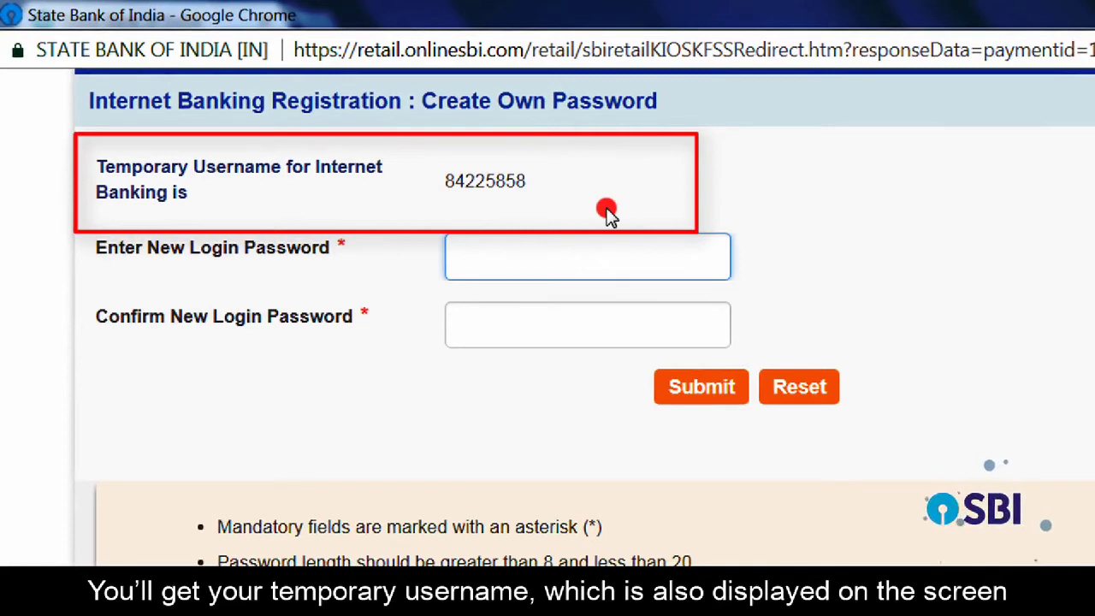
# - Enter and confirm the new login password, then submit it to finish registration
pyautogui.click(587, 250)
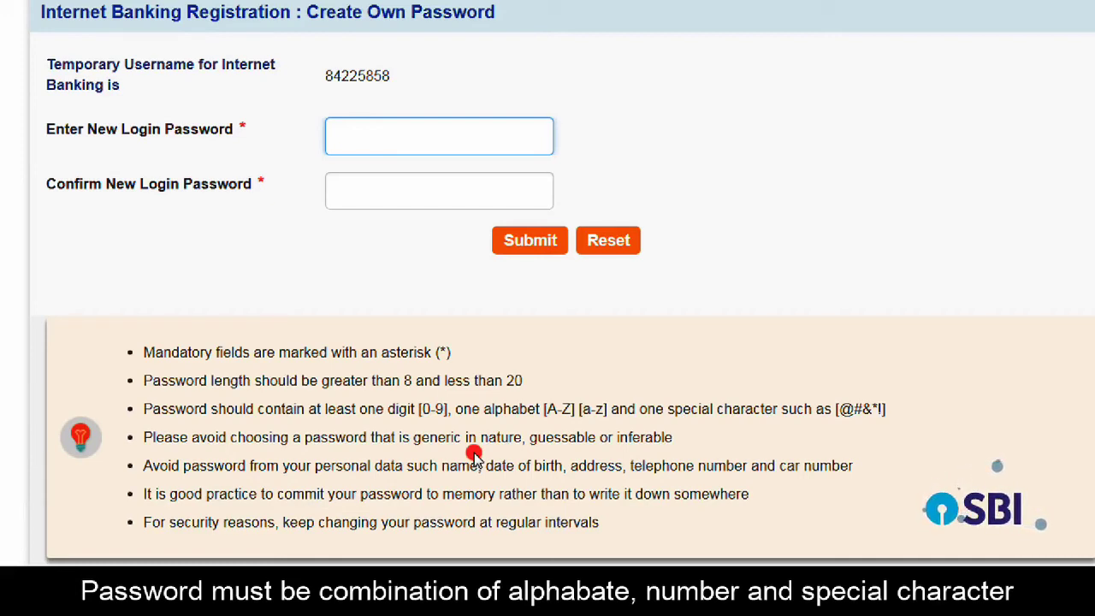
pyautogui.click(413, 187)
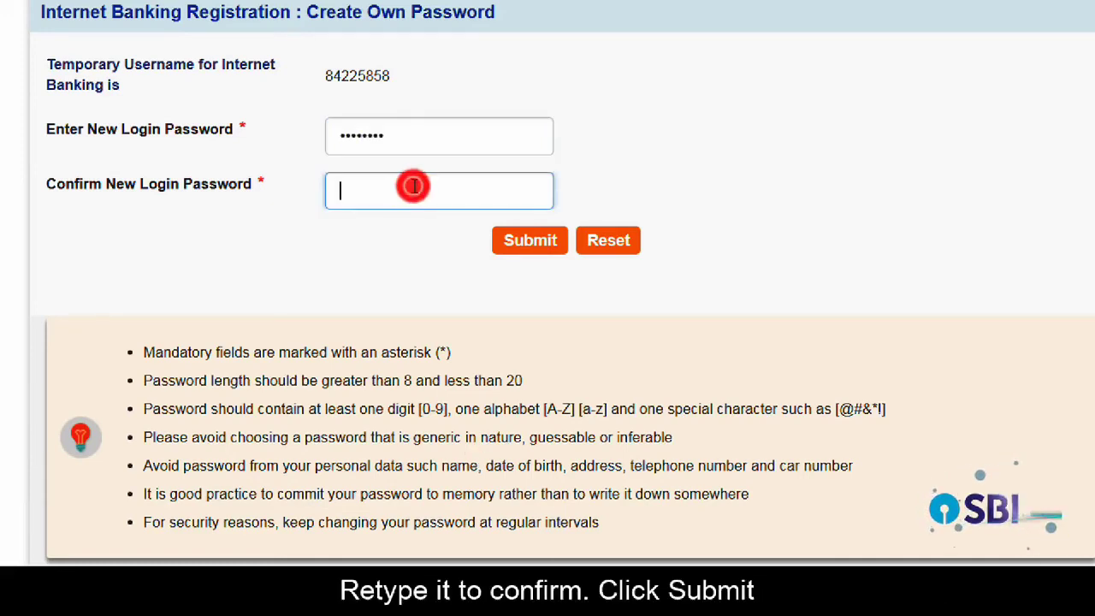
pyautogui.write('••••')
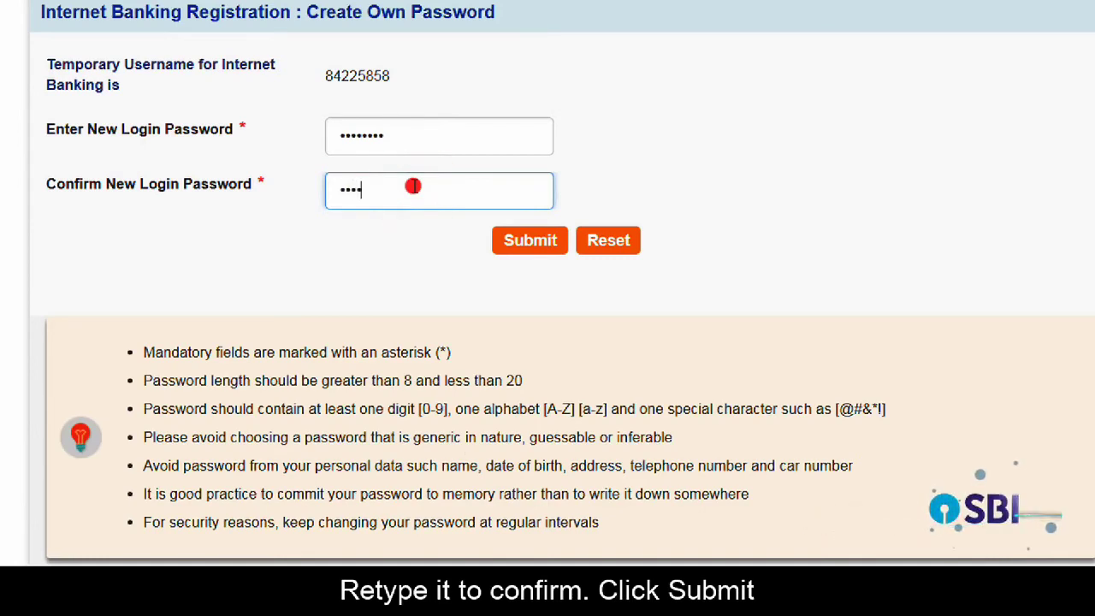
pyautogui.write('••••')
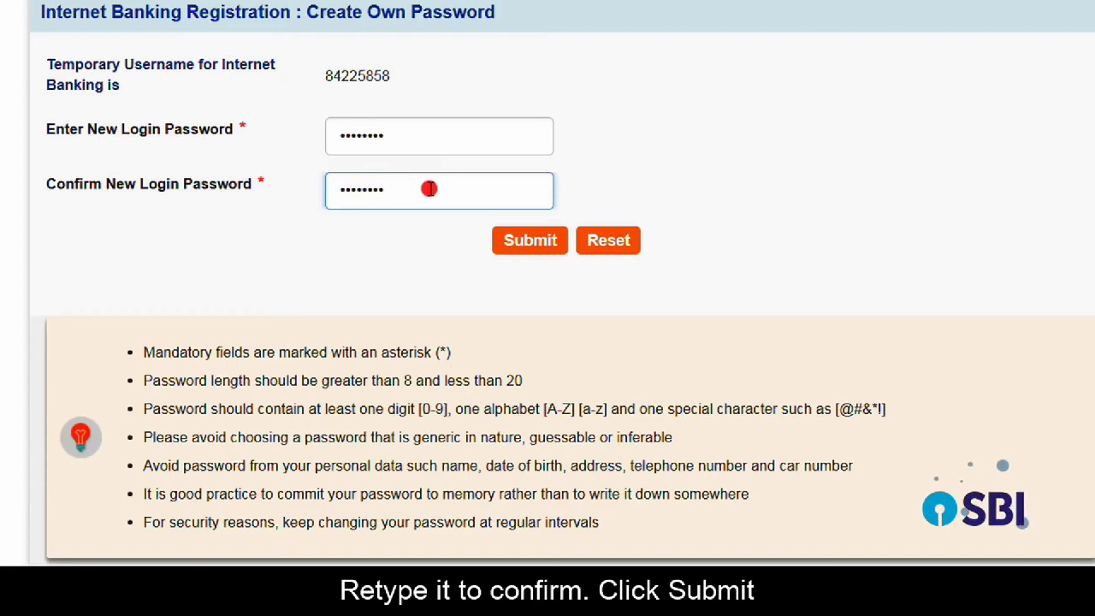
pyautogui.click(432, 189)
pyautogui.click(525, 243)
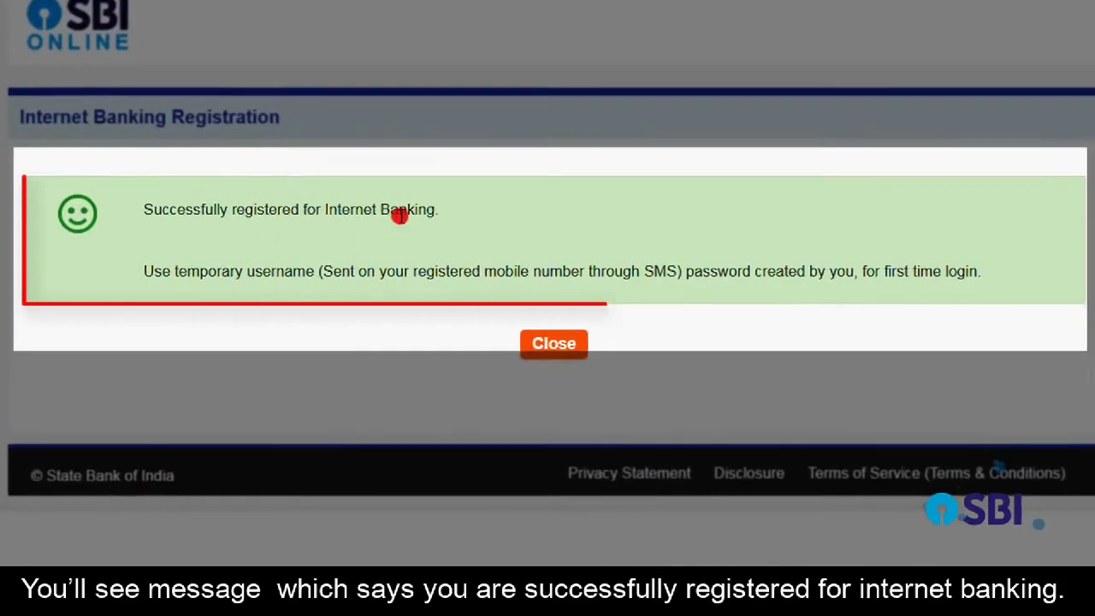